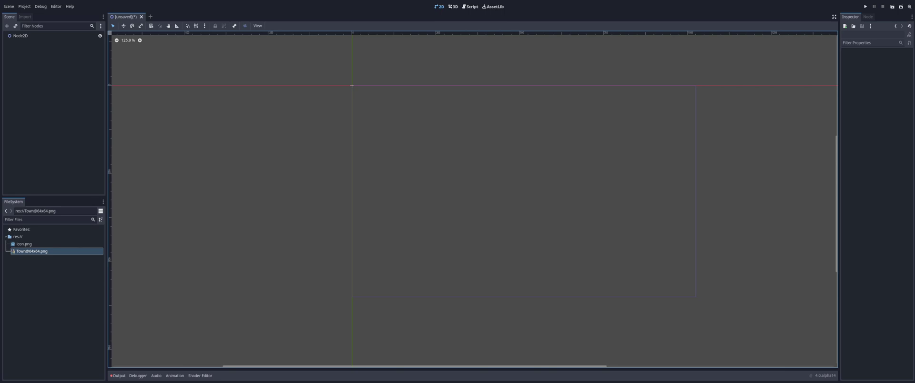
- Add a TileMap child under Node2D and assign it a New TileSet in the Inspector
{"action": "left_click", "coordinate": [25, 37]}
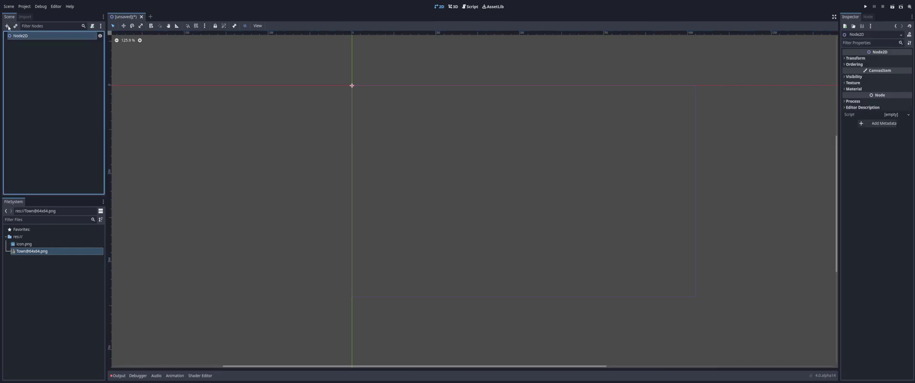
{"action": "left_click", "coordinate": [7, 27]}
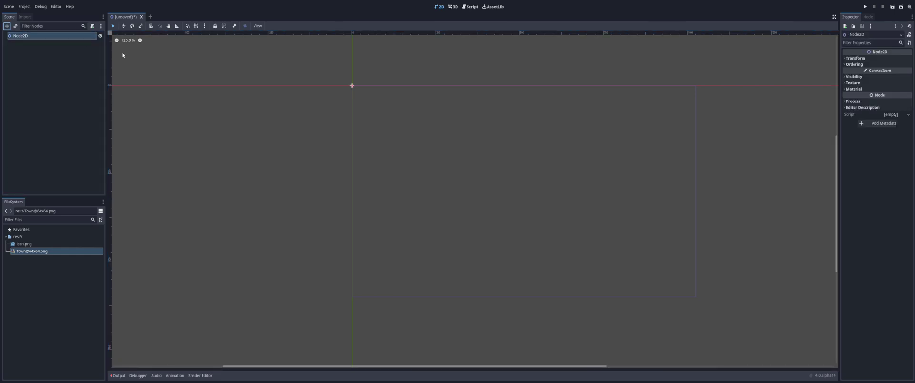
{"action": "key", "text": "Return"}
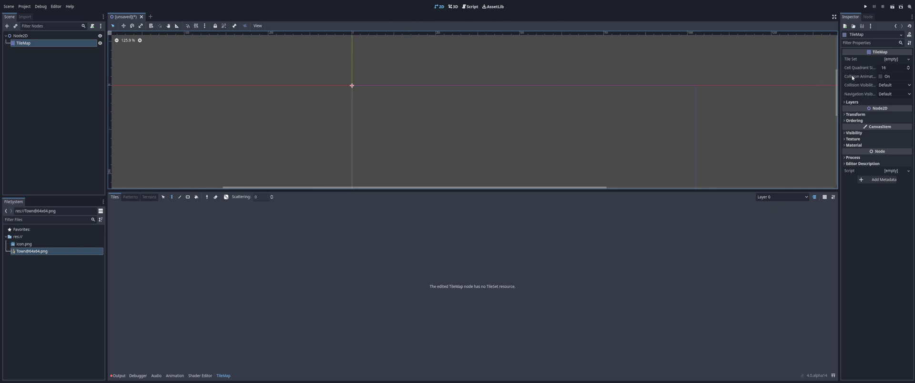
{"action": "left_click", "coordinate": [895, 59]}
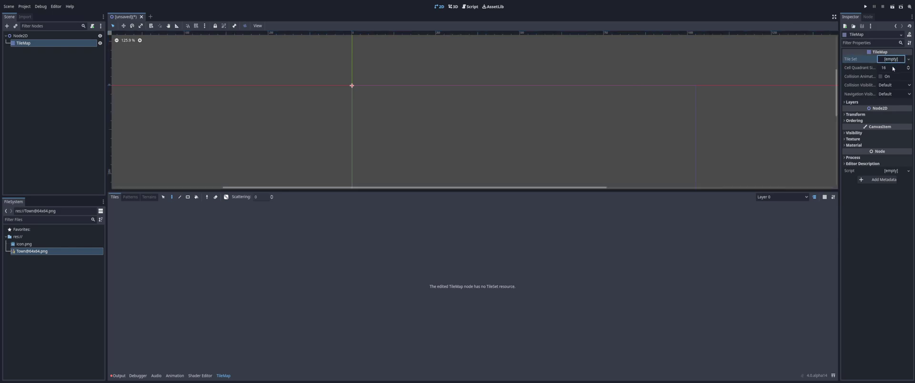
{"action": "left_click", "coordinate": [894, 68]}
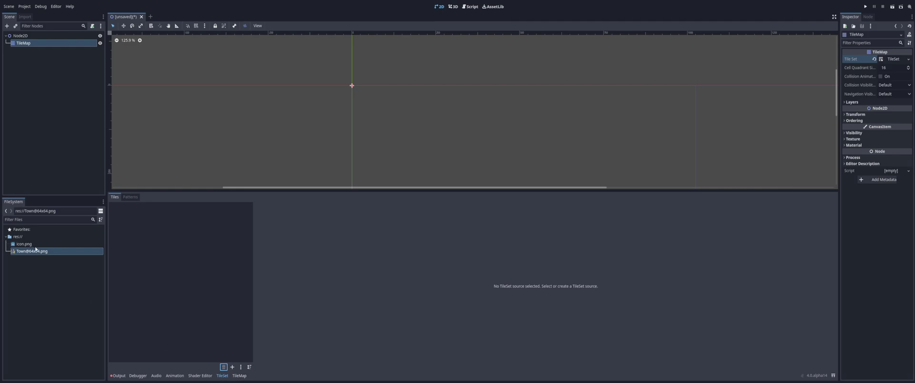
{"action": "left_click_drag", "start_coordinate": [36, 251], "coordinate": [224, 252]}
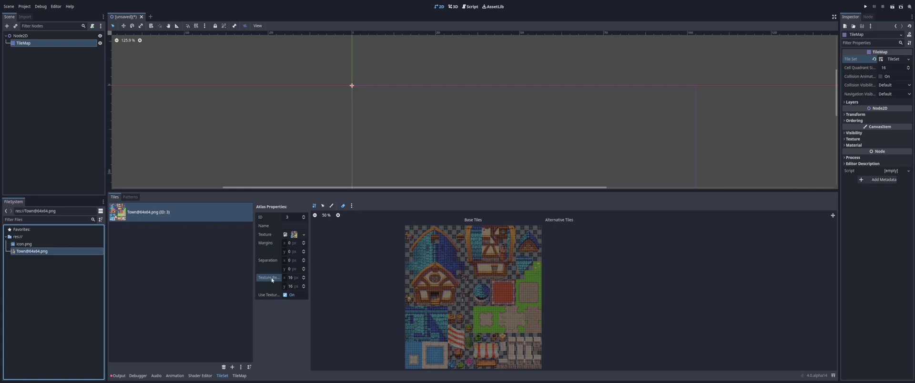
{"action": "left_click", "coordinate": [293, 278]}
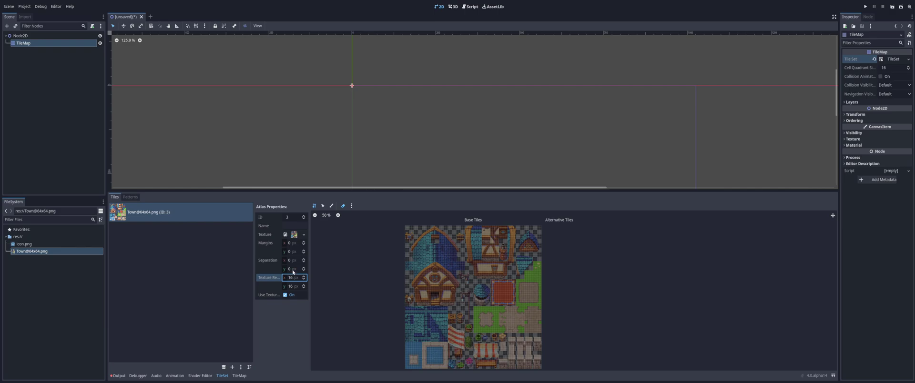
{"action": "left_click", "coordinate": [293, 287]}
{"action": "type", "text": "64"}
{"action": "key", "text": "Return"}
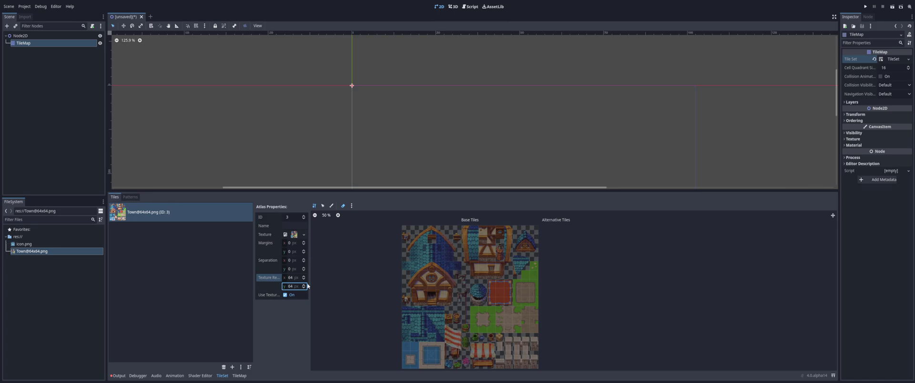
- Confirm the 64 px texture region so the Town atlas is split into 64×64 base tiles
{"action": "scroll", "coordinate": [400, 271], "scroll_direction": "up", "scroll_amount": 4}
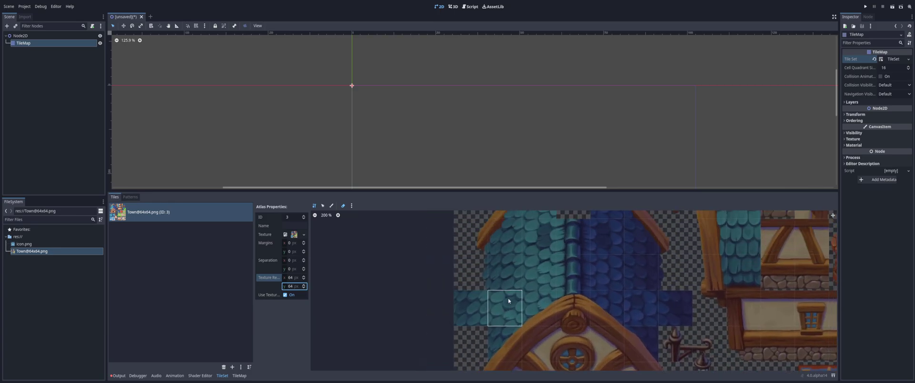
{"action": "scroll", "coordinate": [519, 269], "scroll_direction": "down", "scroll_amount": 5}
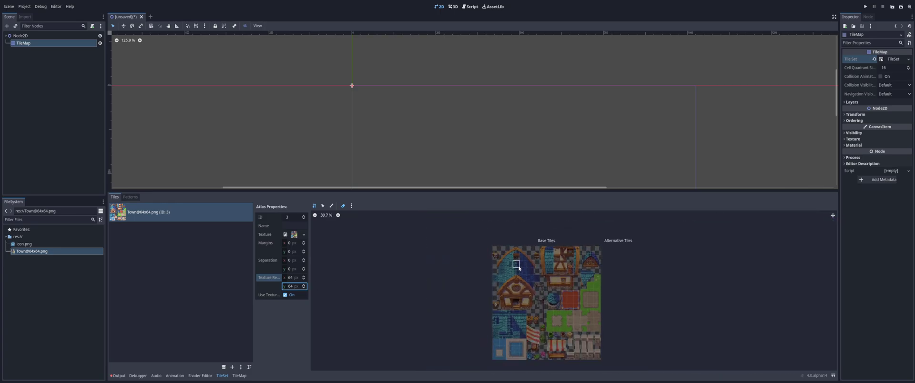
{"action": "scroll", "coordinate": [519, 268], "scroll_direction": "up", "scroll_amount": 2}
{"action": "scroll", "coordinate": [493, 270], "scroll_direction": "down", "scroll_amount": 2}
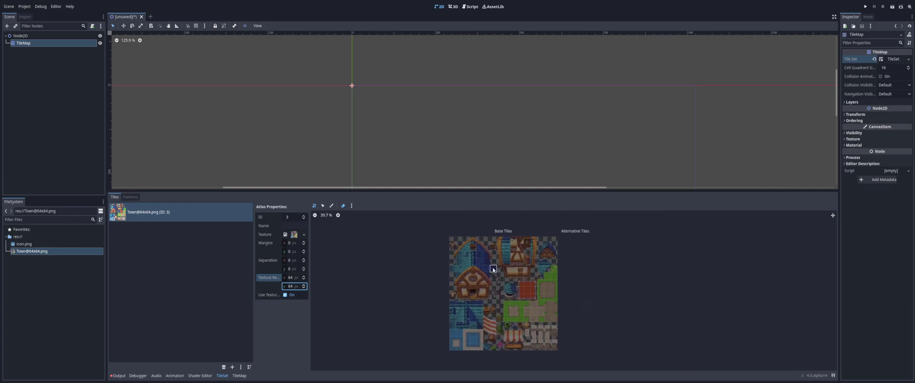
{"action": "scroll", "coordinate": [494, 269], "scroll_direction": "up", "scroll_amount": 1}
{"action": "scroll", "coordinate": [493, 269], "scroll_direction": "down", "scroll_amount": 1}
{"action": "scroll", "coordinate": [489, 241], "scroll_direction": "up", "scroll_amount": 2}
{"action": "scroll", "coordinate": [489, 242], "scroll_direction": "down", "scroll_amount": 1}
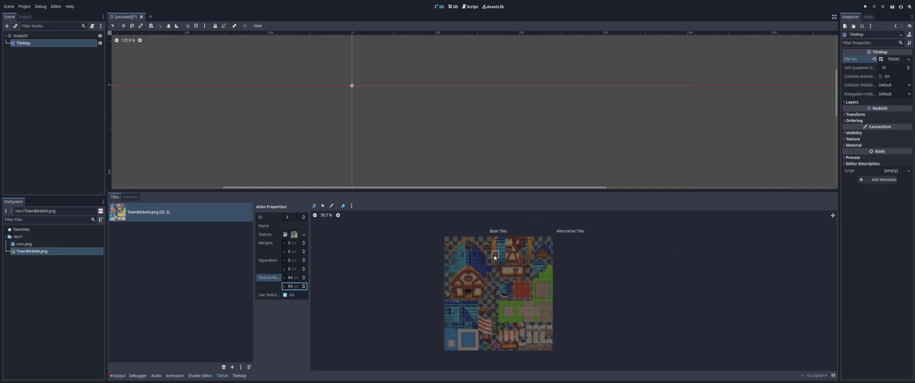
{"action": "scroll", "coordinate": [489, 241], "scroll_direction": "up", "scroll_amount": 1}
{"action": "scroll", "coordinate": [489, 242], "scroll_direction": "down", "scroll_amount": 1}
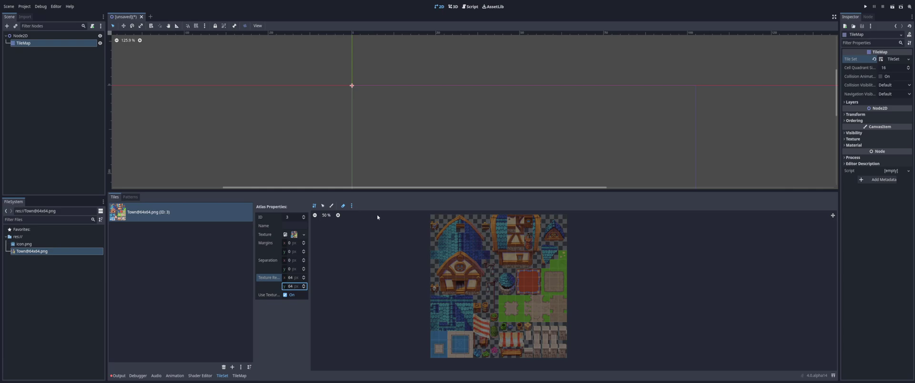
{"action": "key", "text": "Return"}
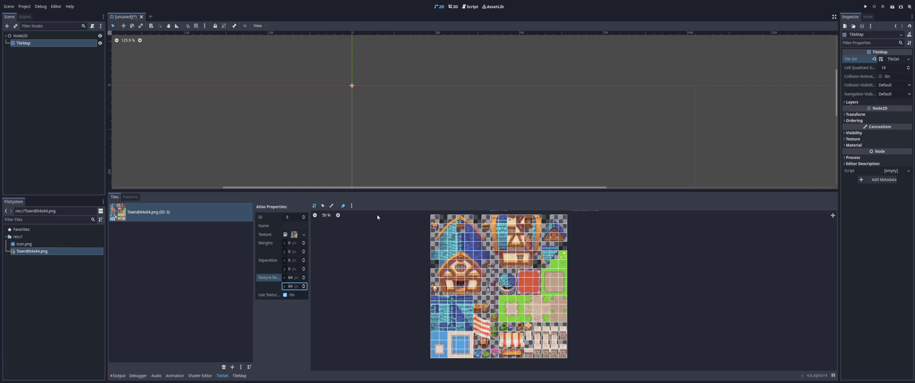
{"action": "middle_click_drag", "start_coordinate": [576, 281], "coordinate": [576, 306]}
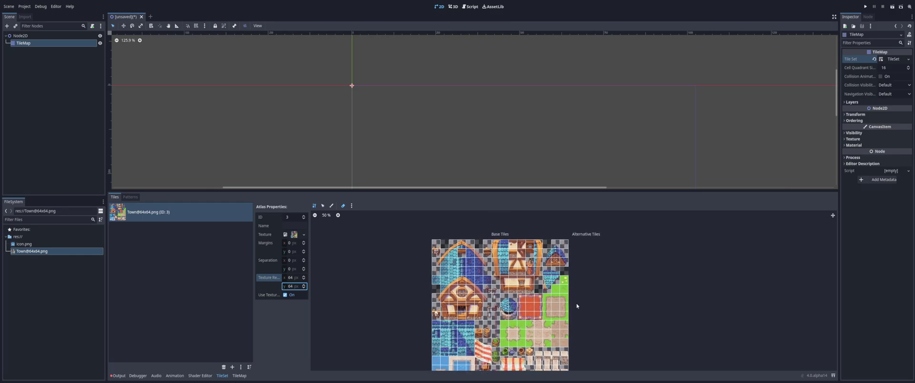
{"action": "scroll", "coordinate": [582, 280], "scroll_direction": "up", "scroll_amount": 8}
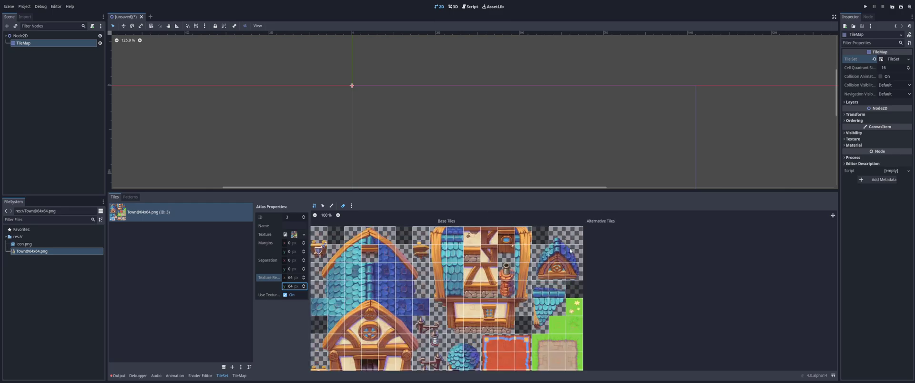
{"action": "scroll", "coordinate": [575, 265], "scroll_direction": "up", "scroll_amount": 3}
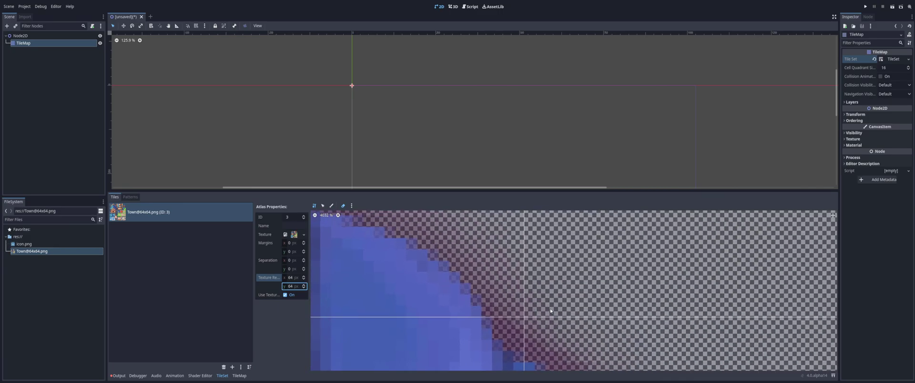
{"action": "scroll", "coordinate": [537, 299], "scroll_direction": "down", "scroll_amount": 11}
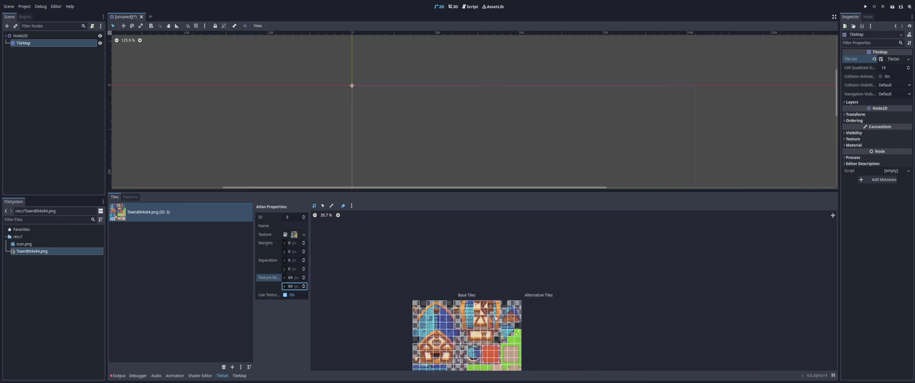
{"action": "scroll", "coordinate": [515, 248], "scroll_direction": "up", "scroll_amount": 5}
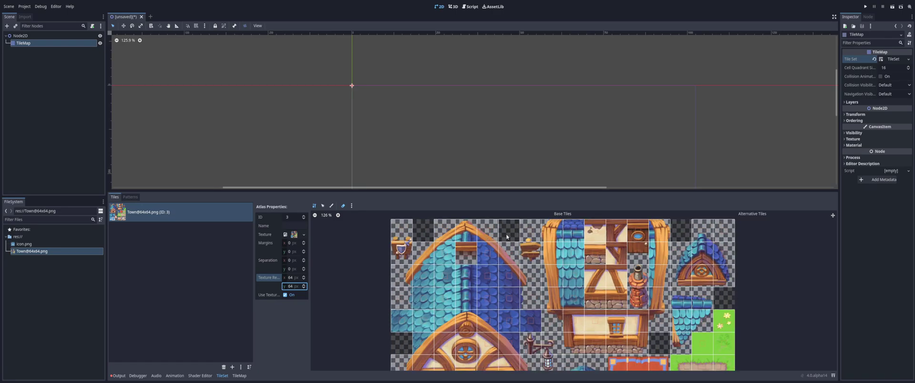
{"action": "left_click", "coordinate": [507, 237]}
{"action": "left_click", "coordinate": [313, 205]}
{"action": "scroll", "coordinate": [501, 219], "scroll_direction": "up", "scroll_amount": 1}
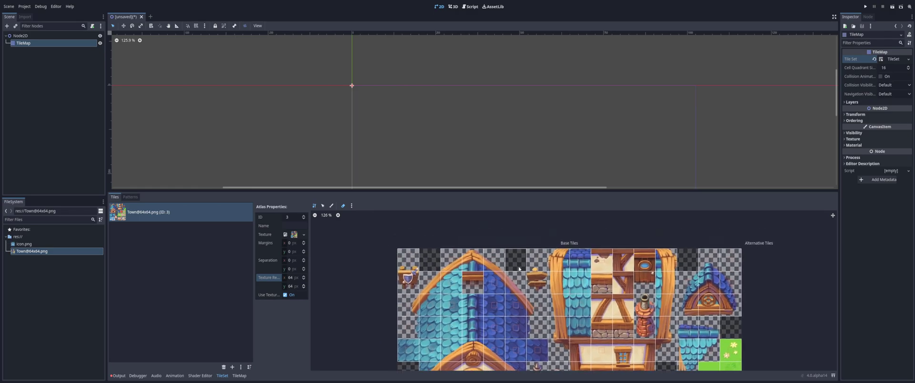
{"action": "scroll", "coordinate": [511, 263], "scroll_direction": "up", "scroll_amount": 3}
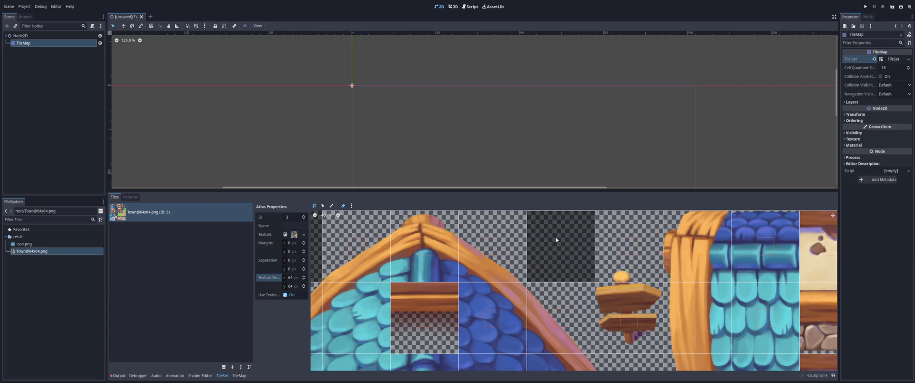
{"action": "scroll", "coordinate": [555, 238], "scroll_direction": "down", "scroll_amount": 1}
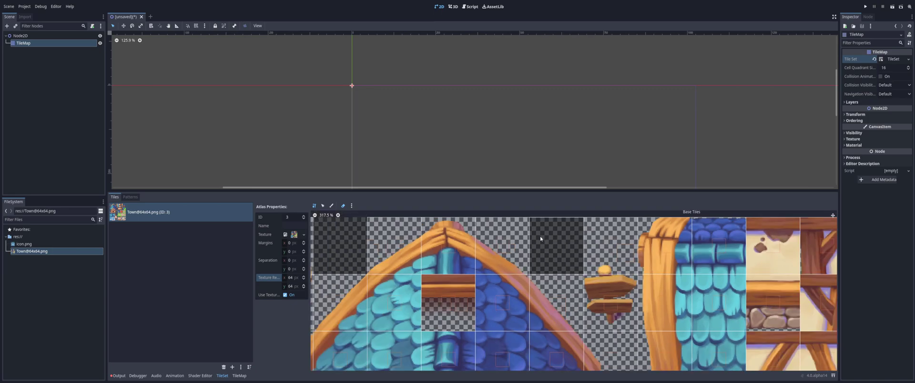
{"action": "scroll", "coordinate": [540, 239], "scroll_direction": "down", "scroll_amount": 7}
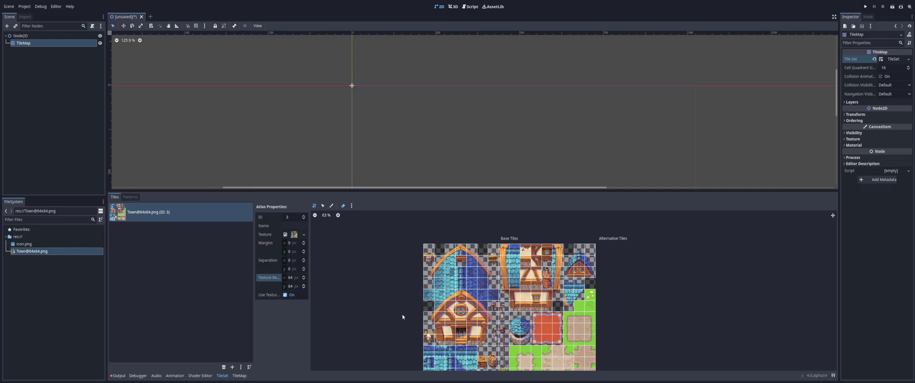
- Paint the grass-and-dirt tile on Layer 0, then erase its tall column leaving the square patch
{"action": "left_click", "coordinate": [243, 375]}
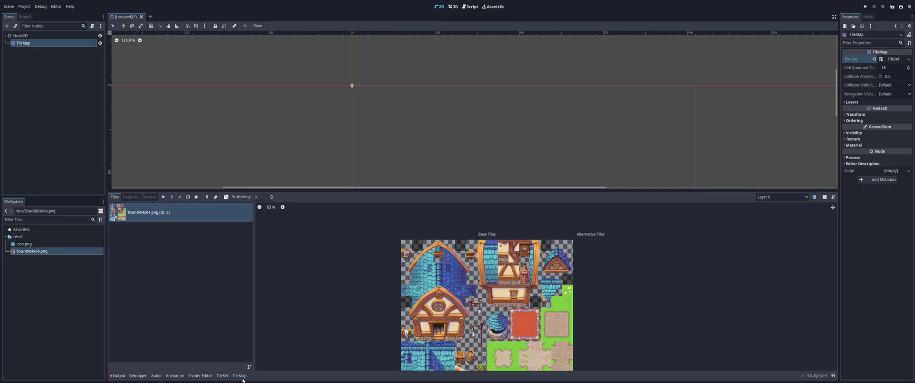
{"action": "left_click", "coordinate": [439, 248]}
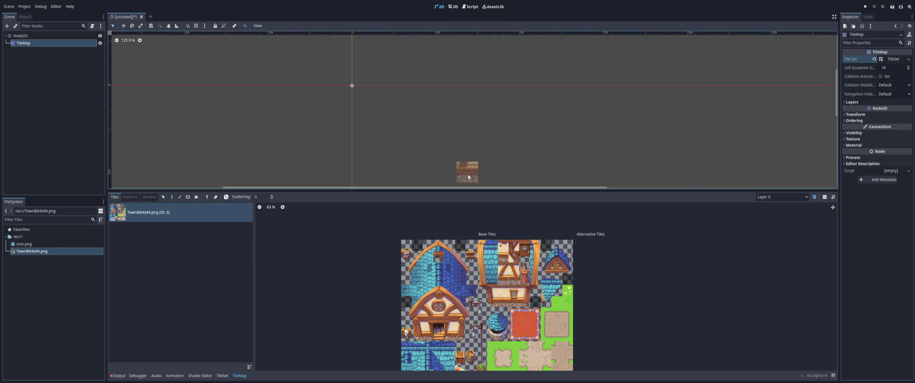
{"action": "left_click", "coordinate": [568, 314]}
{"action": "scroll", "coordinate": [552, 150], "scroll_direction": "down", "scroll_amount": 1}
{"action": "scroll", "coordinate": [529, 168], "scroll_direction": "right", "scroll_amount": 2}
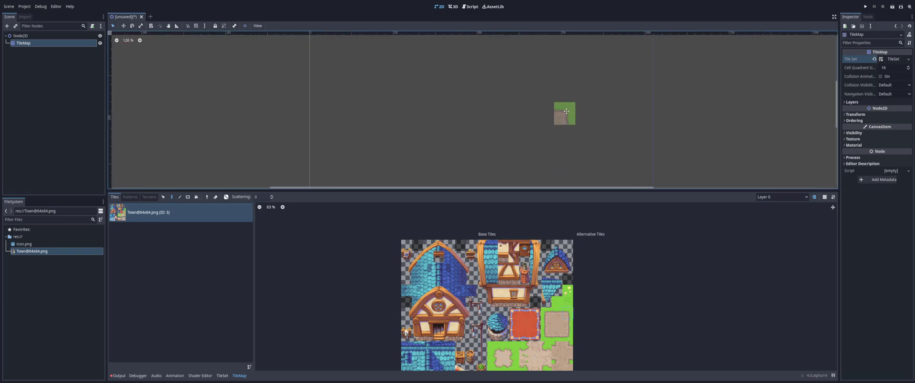
{"action": "key", "text": "ctrl+equal"}
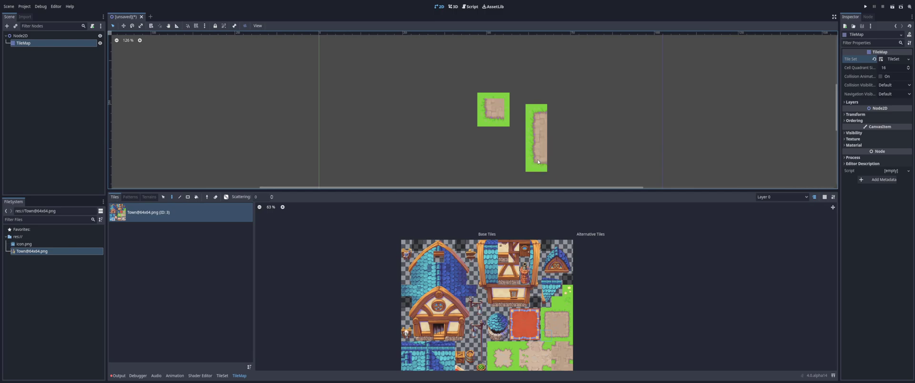
{"action": "right_click_drag", "start_coordinate": [534, 165], "coordinate": [534, 113]}
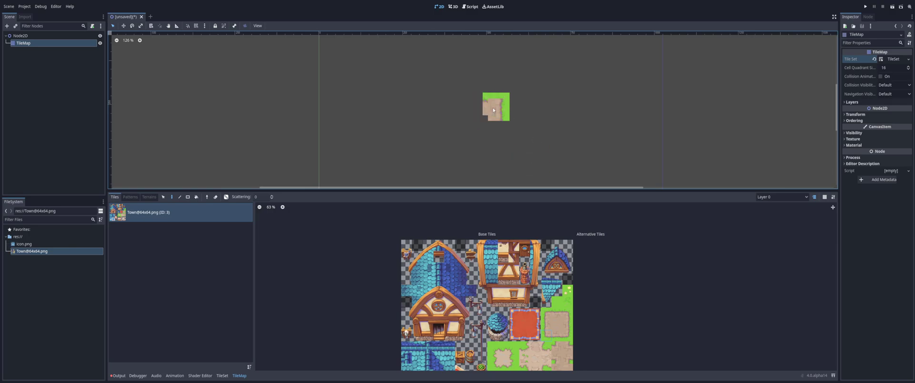
- Erase the square grass-and-dirt tile and change the TileSet tile size from 16 × 16 to 64 × 64
{"action": "right_click", "coordinate": [500, 94]}
{"action": "left_click", "coordinate": [892, 59]}
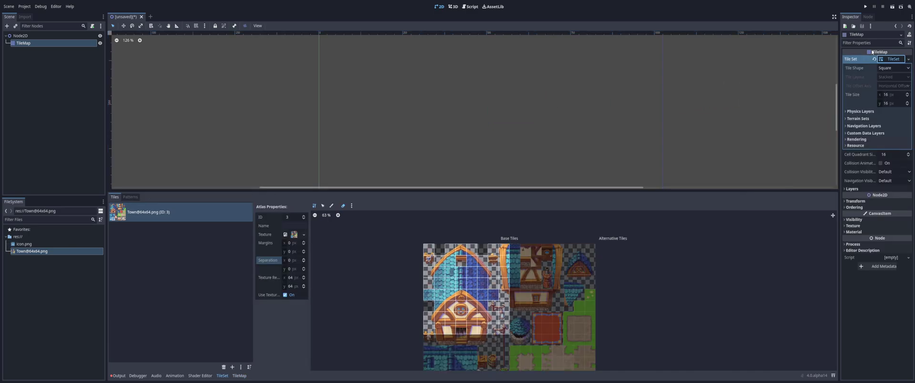
{"action": "left_click", "coordinate": [890, 95]}
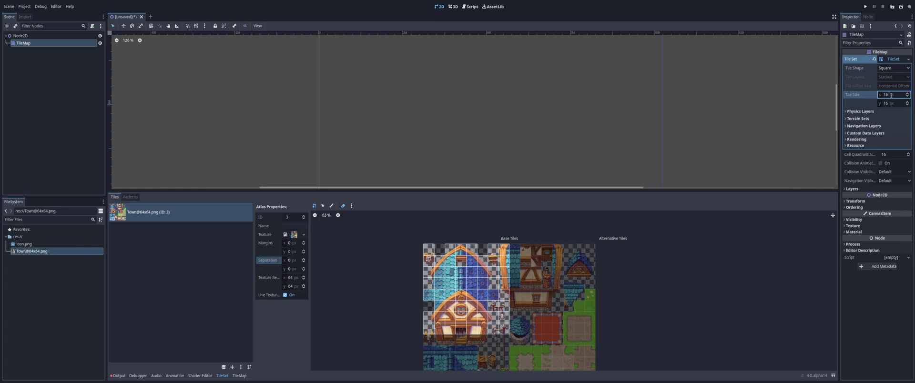
{"action": "type", "text": "64"}
{"action": "key", "text": "Tab"}
{"action": "type", "text": "64"}
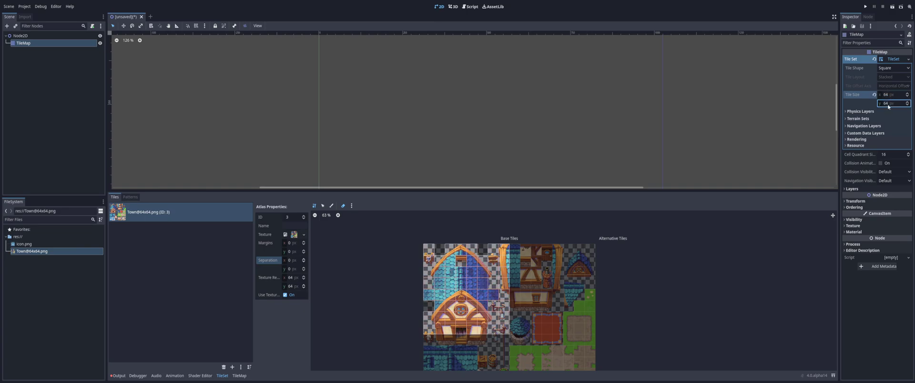
{"action": "left_click", "coordinate": [530, 107]}
{"action": "scroll", "coordinate": [489, 259], "scroll_direction": "down", "scroll_amount": 2}
{"action": "scroll", "coordinate": [489, 259], "scroll_direction": "up", "scroll_amount": 2}
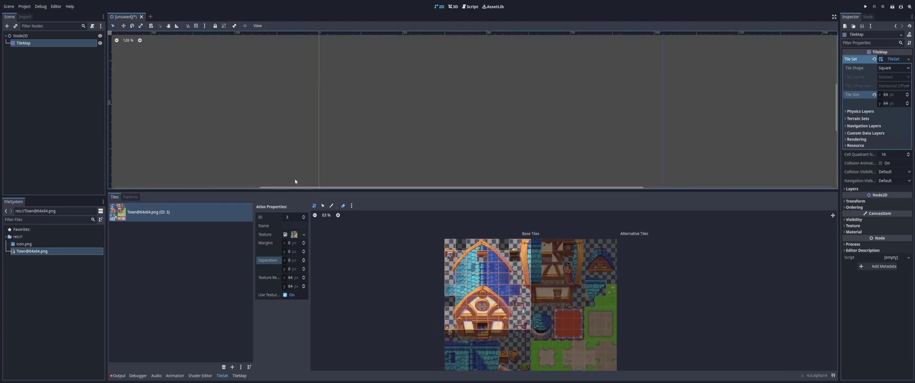
- Stamp a block of blue roof tiles onto the map, then select a single atlas tile
{"action": "left_click", "coordinate": [240, 376]}
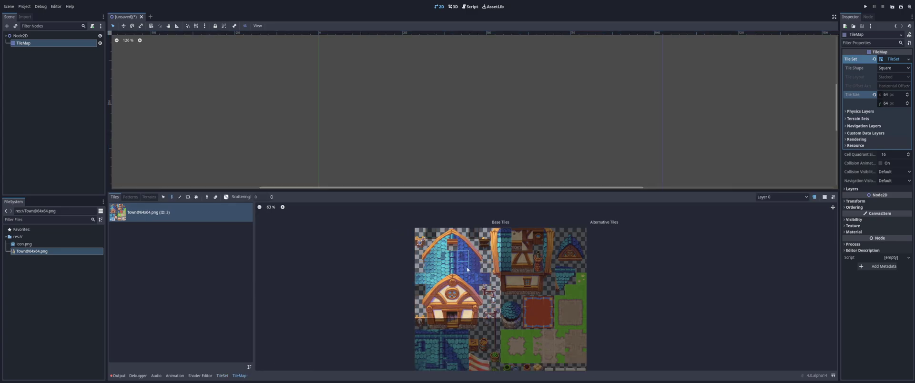
{"action": "left_click", "coordinate": [503, 108]}
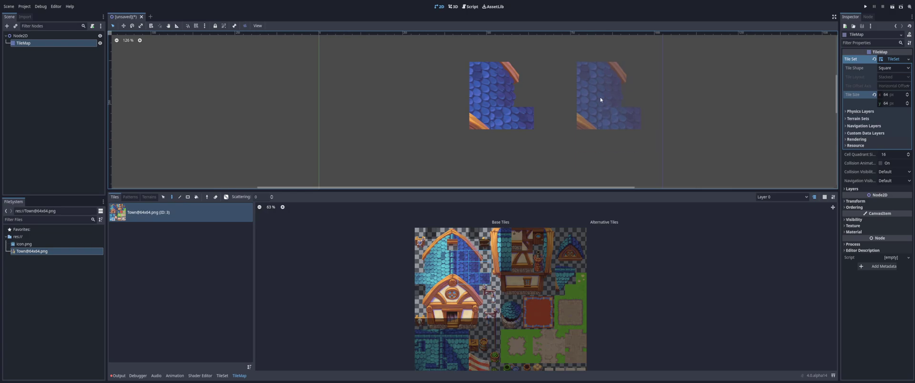
{"action": "left_click", "coordinate": [463, 257]}
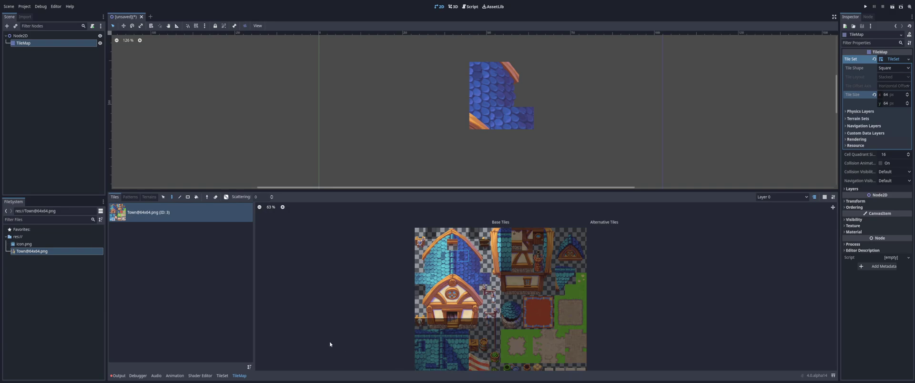
{"action": "left_click", "coordinate": [217, 376]}
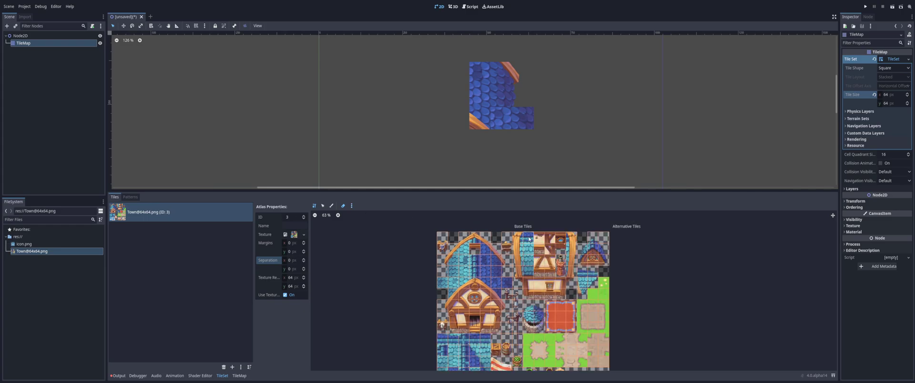
- Zoom out the atlas view to show the whole Town atlas, then return to TileMap painting
{"action": "scroll", "coordinate": [470, 250], "scroll_direction": "down", "scroll_amount": 2}
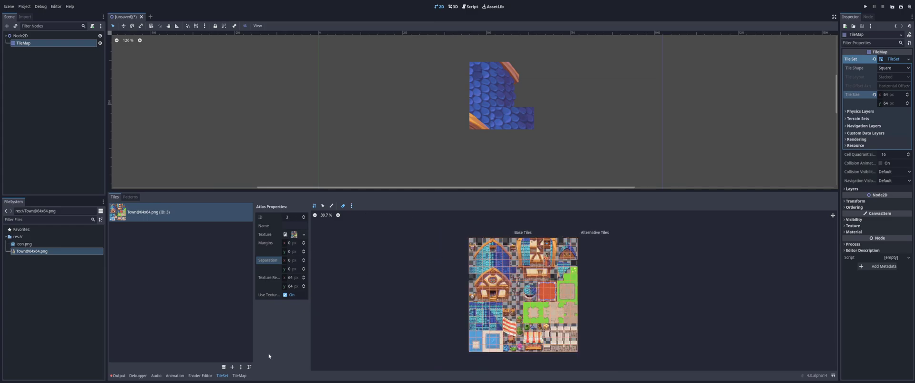
{"action": "left_click", "coordinate": [240, 376]}
- Stamp the house-roof pattern twice side by side, then erase all the painted house tiles
{"action": "left_click_drag", "start_coordinate": [458, 237], "coordinate": [469, 270]}
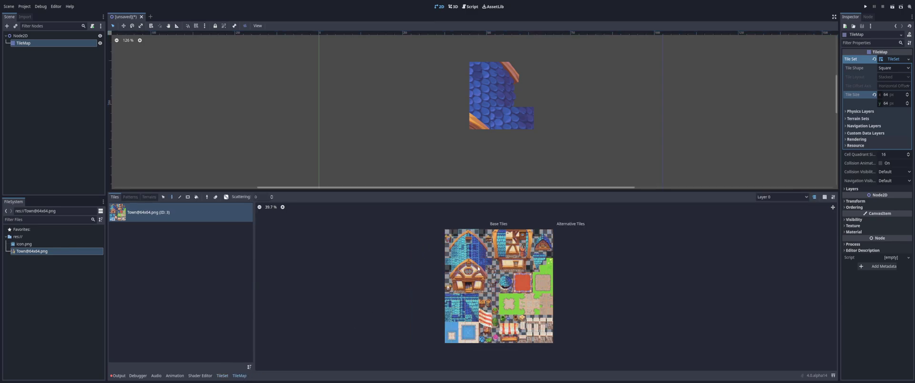
{"action": "left_click", "coordinate": [576, 107]}
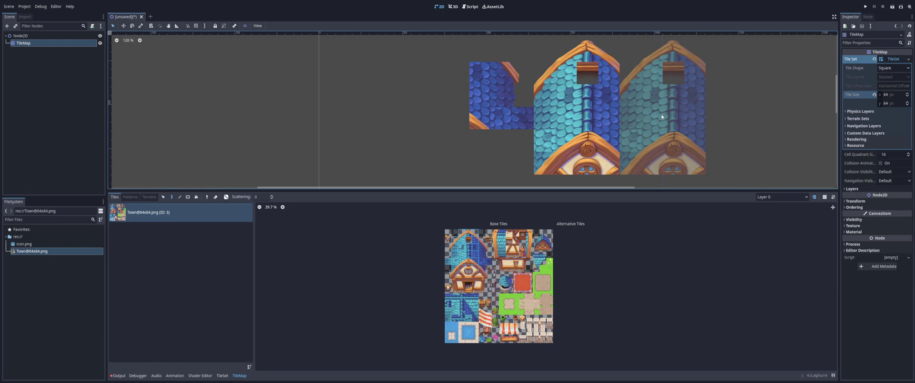
{"action": "left_click", "coordinate": [405, 112]}
{"action": "scroll", "coordinate": [477, 124], "scroll_direction": "down", "scroll_amount": 9}
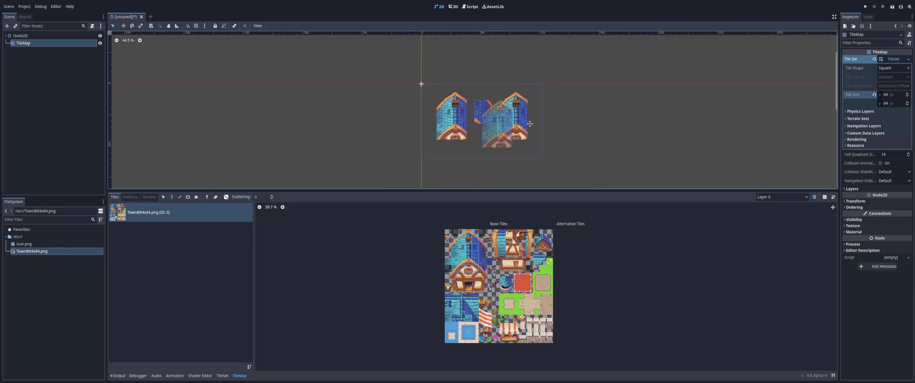
{"action": "scroll", "coordinate": [458, 142], "scroll_direction": "up", "scroll_amount": 3}
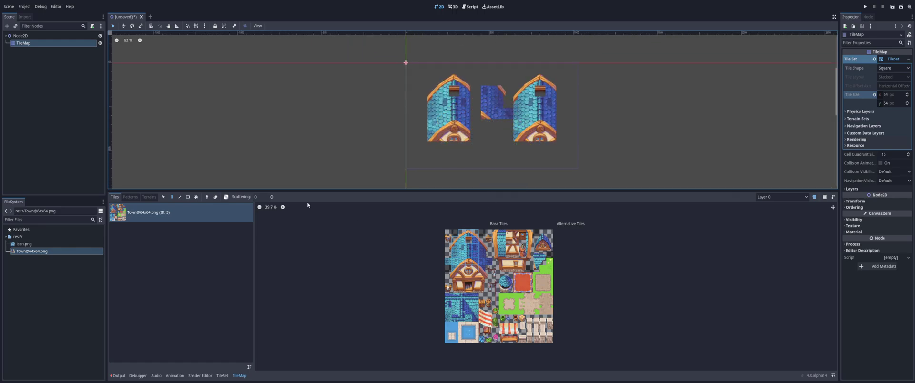
{"action": "mouse_move", "coordinate": [543, 103]}
{"action": "right_mouse_down"}
{"action": "mouse_move", "coordinate": [536, 134]}
{"action": "mouse_move", "coordinate": [537, 86]}
{"action": "mouse_move", "coordinate": [577, 115]}
{"action": "mouse_move", "coordinate": [549, 149]}
{"action": "mouse_move", "coordinate": [504, 140]}
{"action": "mouse_move", "coordinate": [479, 110]}
{"action": "mouse_move", "coordinate": [545, 95]}
{"action": "mouse_move", "coordinate": [508, 84]}
{"action": "mouse_move", "coordinate": [424, 88]}
{"action": "mouse_move", "coordinate": [464, 83]}
{"action": "mouse_move", "coordinate": [476, 97]}
{"action": "mouse_move", "coordinate": [478, 108]}
{"action": "mouse_move", "coordinate": [418, 138]}
{"action": "mouse_move", "coordinate": [454, 153]}
{"action": "right_mouse_up"}
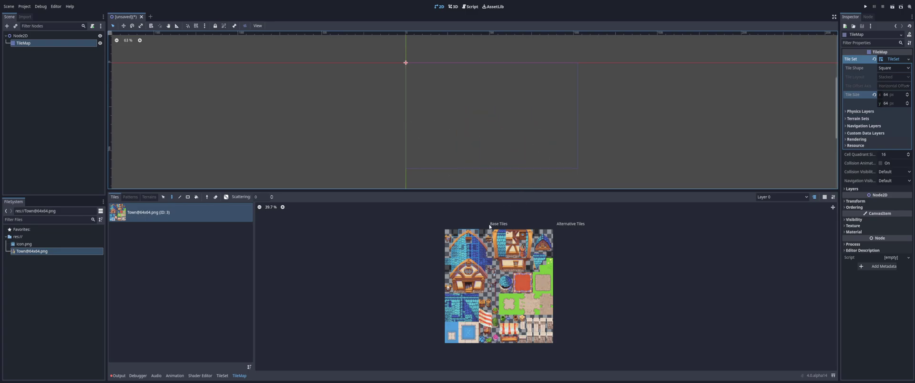
- Pick the shield sign tile in the zoomed atlas and paint one onto the empty map
{"action": "scroll", "coordinate": [454, 246], "scroll_direction": "up", "scroll_amount": 3}
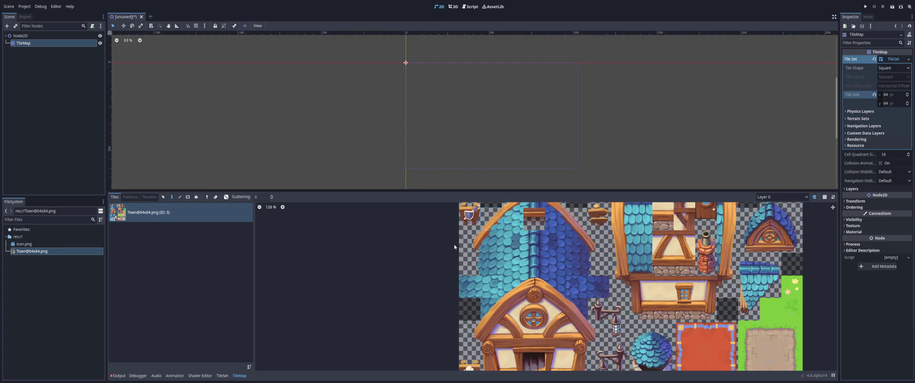
{"action": "scroll", "coordinate": [446, 111], "scroll_direction": "up", "scroll_amount": 2}
{"action": "left_click", "coordinate": [468, 210]}
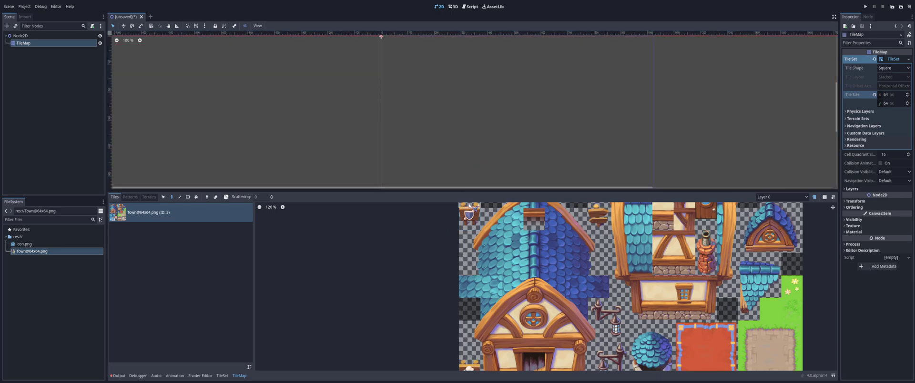
{"action": "left_click", "coordinate": [473, 114]}
{"action": "scroll", "coordinate": [477, 117], "scroll_direction": "up", "scroll_amount": 1}
{"action": "scroll", "coordinate": [591, 132], "scroll_direction": "up", "scroll_amount": 1}
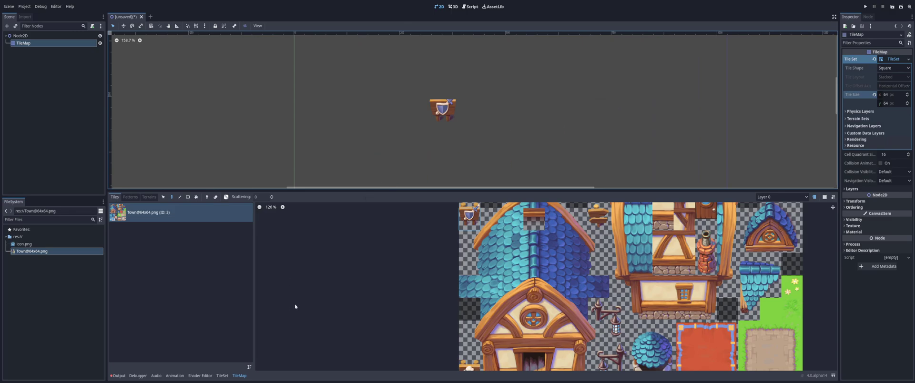
- Recreate the shield sign tile in the TileSet atlas and select it to show its Tile Properties
{"action": "left_click", "coordinate": [222, 376]}
{"action": "scroll", "coordinate": [506, 249], "scroll_direction": "up", "scroll_amount": 6}
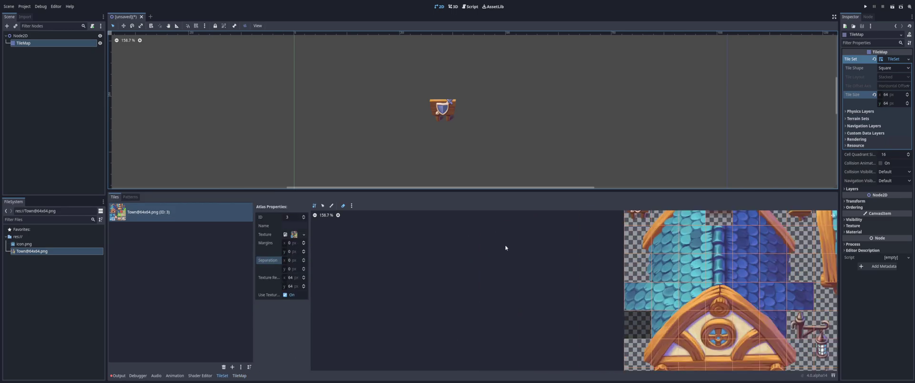
{"action": "right_click_drag", "start_coordinate": [583, 303], "coordinate": [532, 263]}
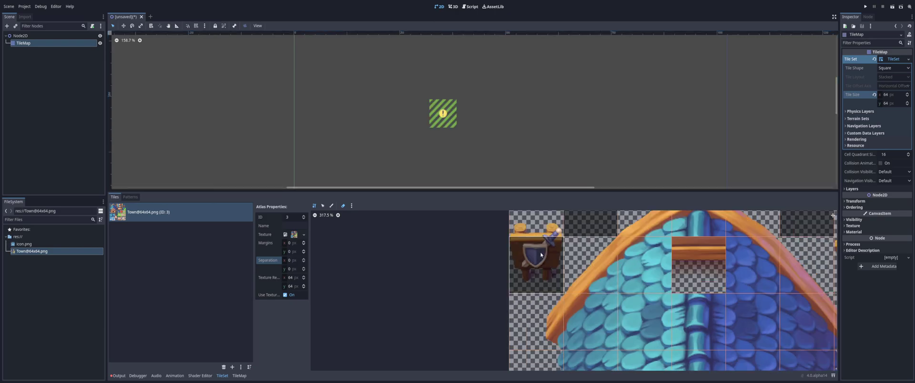
{"action": "right_click_drag", "start_coordinate": [541, 255], "coordinate": [540, 255]}
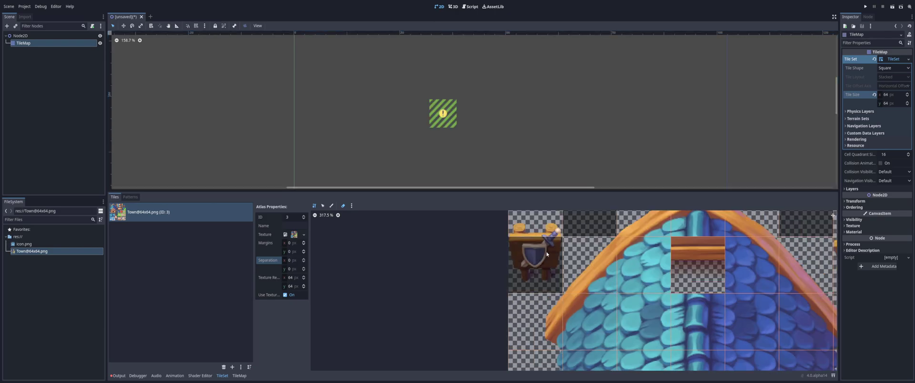
{"action": "left_click", "coordinate": [528, 256]}
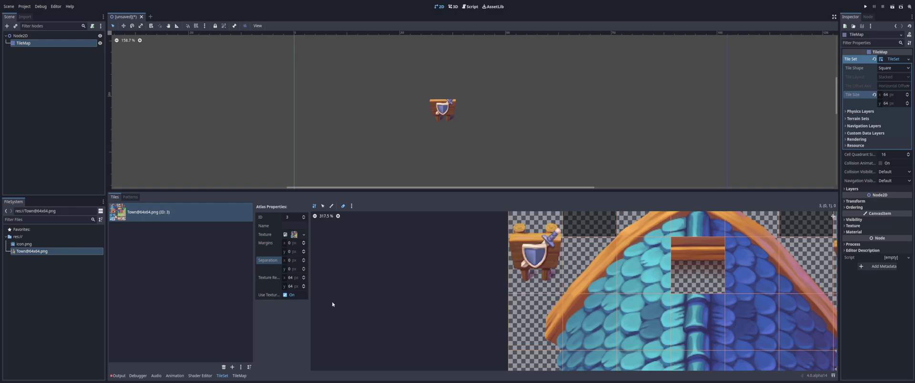
{"action": "left_click", "coordinate": [322, 207]}
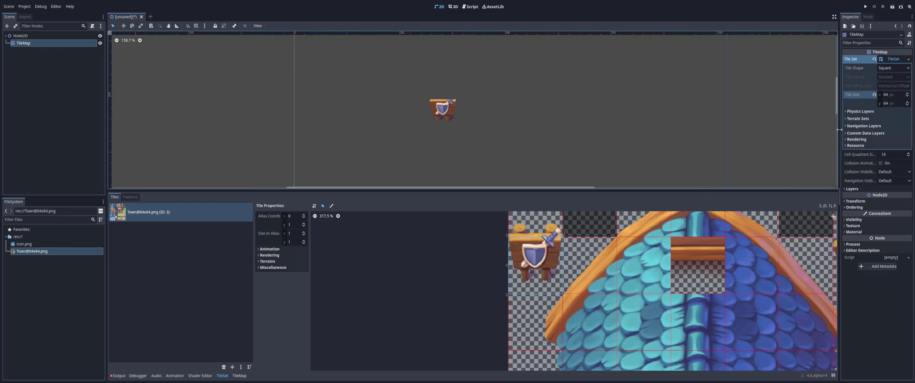
- Add three physics layers to the Town tile set, then delete the extra two, leaving one layer
{"action": "left_click", "coordinate": [860, 111]}
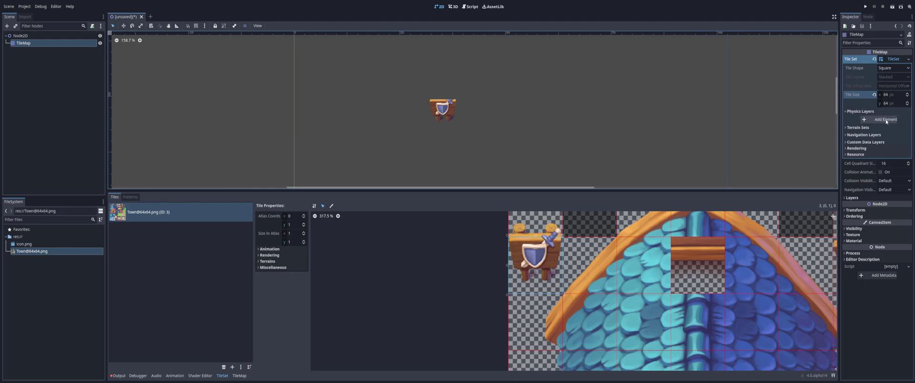
{"action": "left_click", "coordinate": [885, 120]}
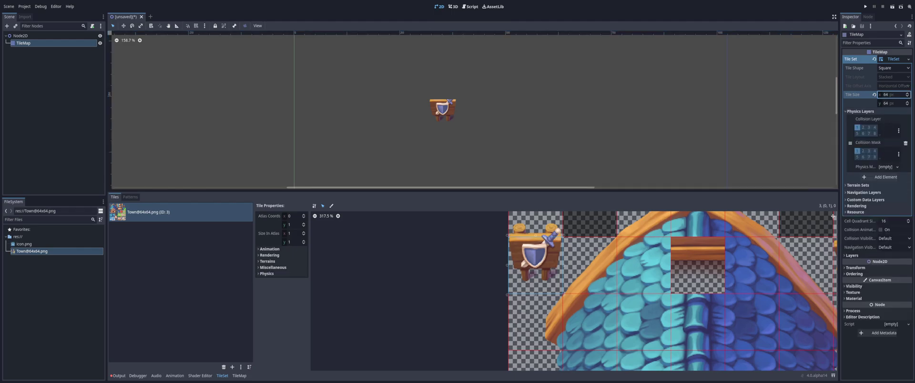
{"action": "left_click", "coordinate": [894, 178]}
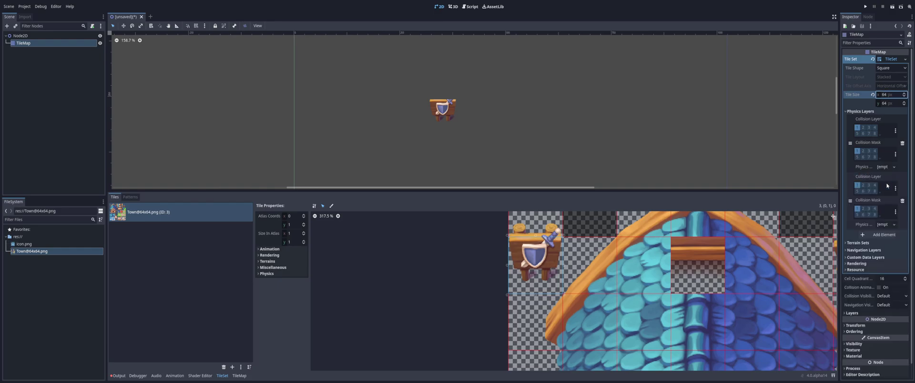
{"action": "left_click", "coordinate": [885, 234]}
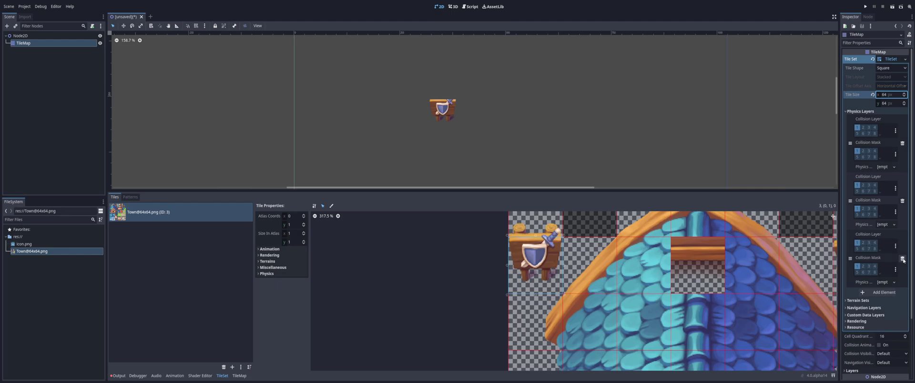
{"action": "left_click", "coordinate": [902, 258]}
{"action": "left_click", "coordinate": [903, 201]}
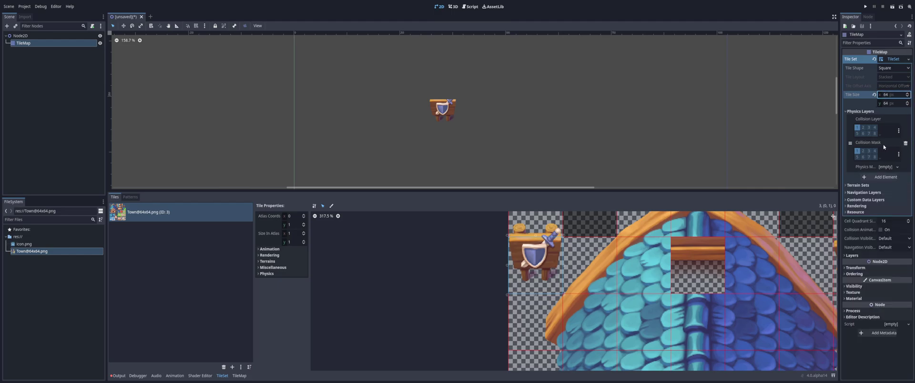
{"action": "left_click", "coordinate": [897, 167]}
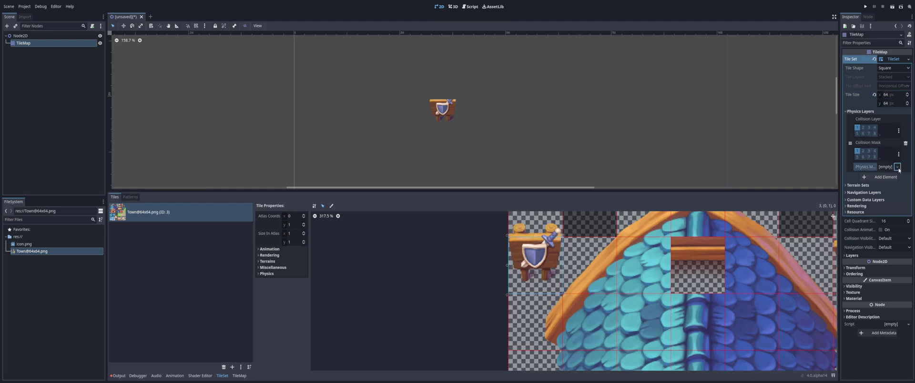
- Expand Physics in Tile Properties to show the sign tile's full-tile square collision on Physics Layer 0
{"action": "left_click", "coordinate": [280, 275]}
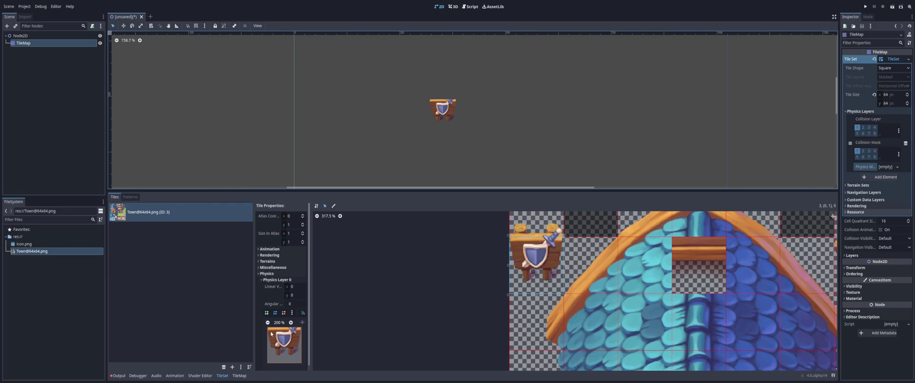
{"action": "scroll", "coordinate": [281, 331], "scroll_direction": "down", "scroll_amount": 1}
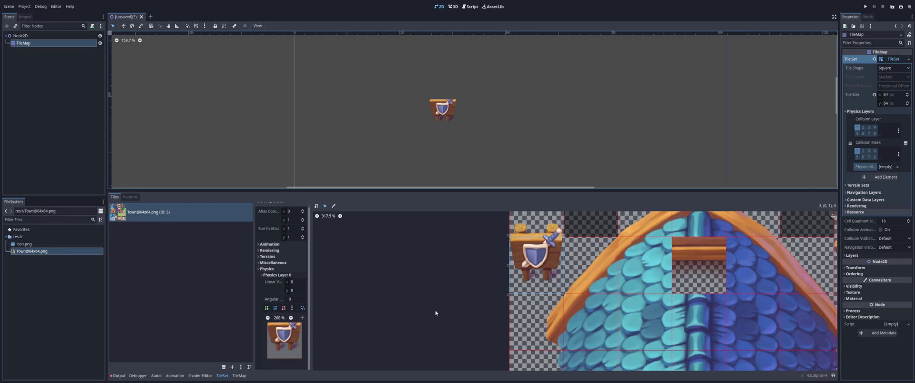
{"action": "scroll", "coordinate": [435, 312], "scroll_direction": "down", "scroll_amount": 2}
{"action": "scroll", "coordinate": [451, 310], "scroll_direction": "up", "scroll_amount": 2}
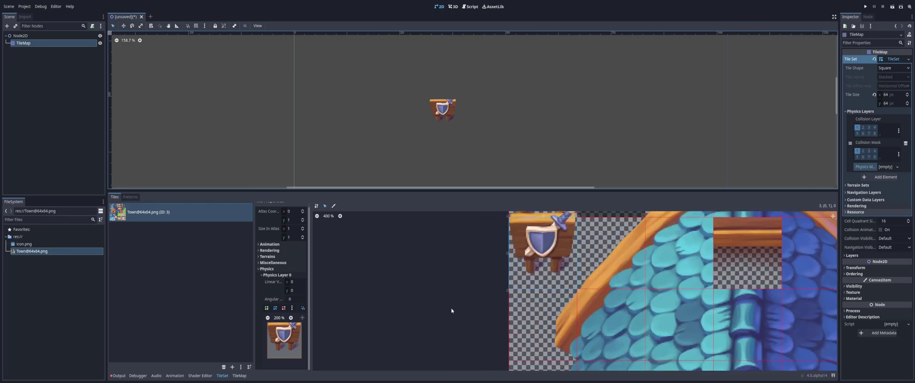
{"action": "scroll", "coordinate": [467, 305], "scroll_direction": "up", "scroll_amount": 3}
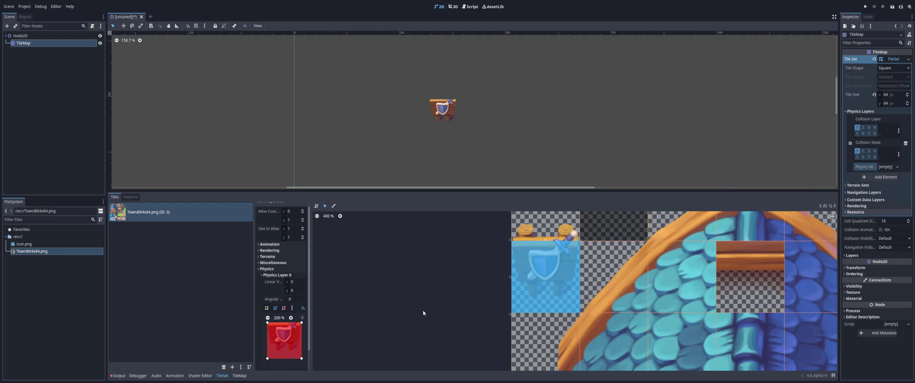
- Clear the square collision and start tracing a new polygon down the sign's left side
{"action": "left_click", "coordinate": [302, 325]}
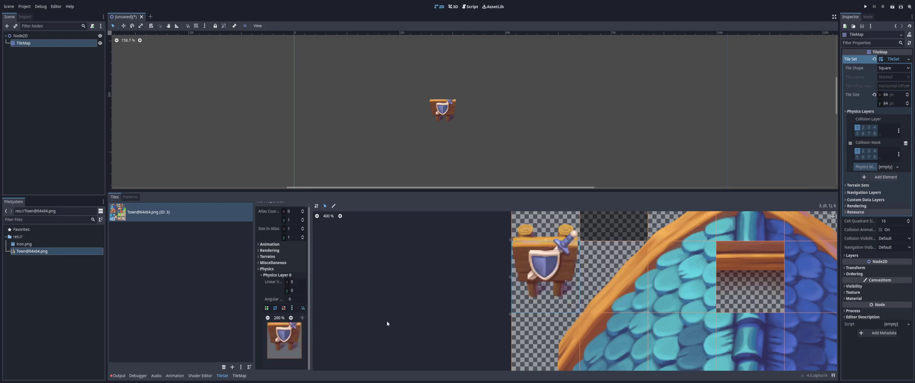
{"action": "left_click", "coordinate": [267, 308]}
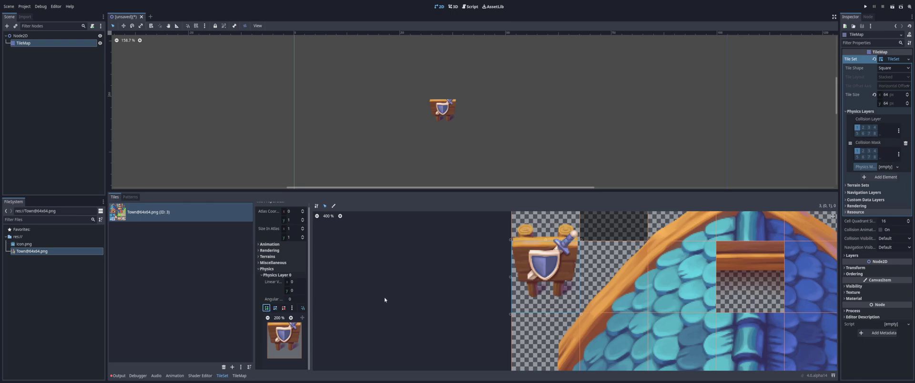
{"action": "left_click", "coordinate": [267, 323]}
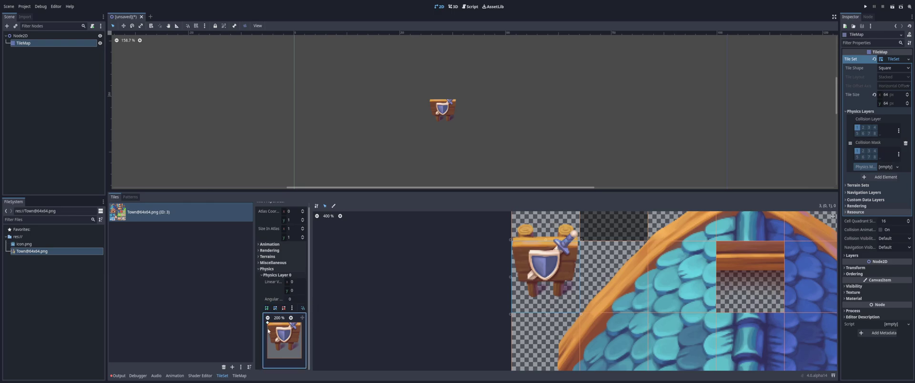
{"action": "left_click", "coordinate": [267, 326]}
{"action": "left_click", "coordinate": [270, 343]}
{"action": "left_click", "coordinate": [275, 346]}
{"action": "left_click", "coordinate": [277, 350]}
- Finish the outline around the sign's legs, close it, and nudge the lower-right vertex right
{"action": "left_click", "coordinate": [280, 350]}
{"action": "left_click", "coordinate": [288, 342]}
{"action": "left_click", "coordinate": [294, 350]}
{"action": "left_click", "coordinate": [302, 324]}
{"action": "left_click", "coordinate": [268, 324]}
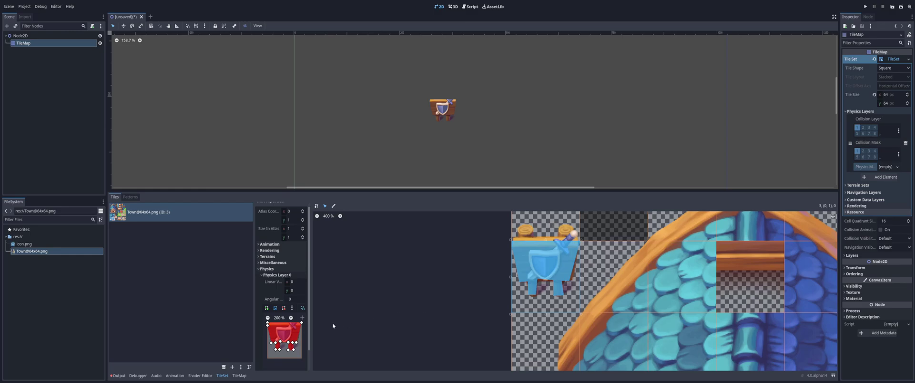
{"action": "left_click", "coordinate": [275, 310]}
{"action": "left_click_drag", "start_coordinate": [294, 345], "coordinate": [301, 346]}
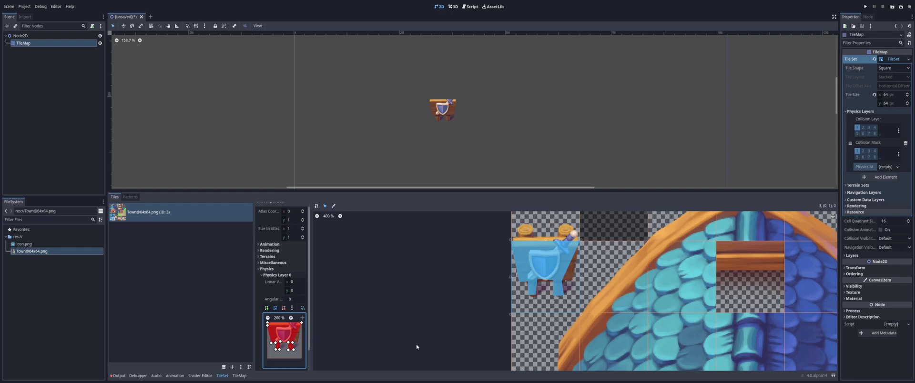
- Zoom the TileSet atlas view out to about 31.5% to see the whole Town atlas
{"action": "scroll", "coordinate": [424, 349], "scroll_direction": "down", "scroll_amount": 3}
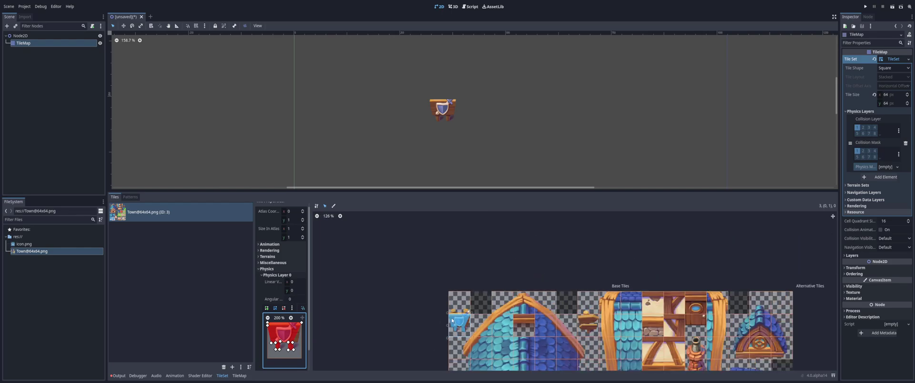
{"action": "scroll", "coordinate": [579, 296], "scroll_direction": "down", "scroll_amount": 3}
{"action": "scroll", "coordinate": [648, 289], "scroll_direction": "down", "scroll_amount": 2}
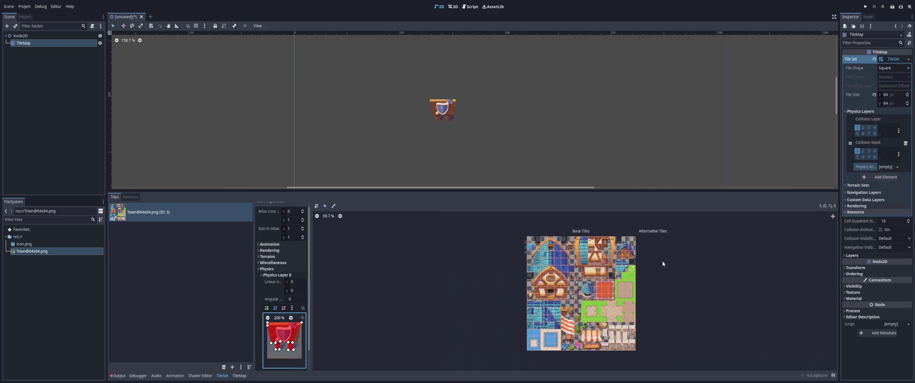
{"action": "scroll", "coordinate": [646, 290], "scroll_direction": "down", "scroll_amount": 1}
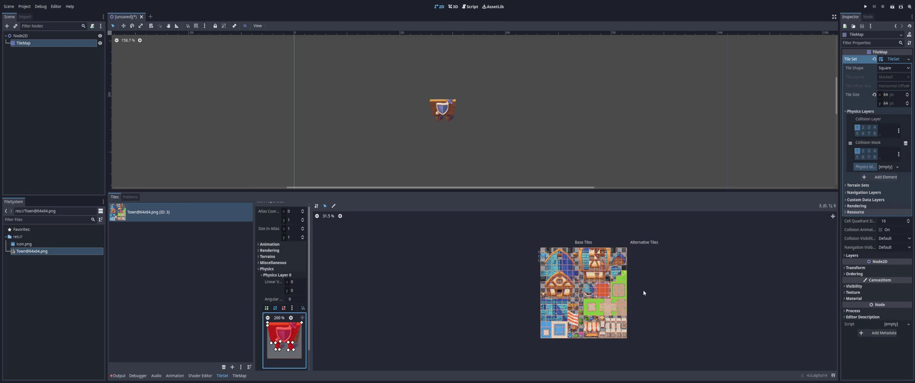
- Collapse the tile's Physics section and briefly expand and collapse Animation and Terrains
{"action": "left_click", "coordinate": [259, 269]}
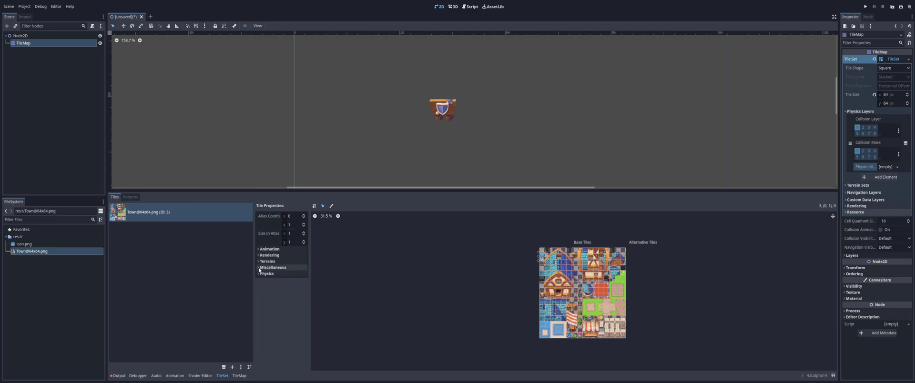
{"action": "left_click", "coordinate": [268, 255]}
{"action": "left_click", "coordinate": [267, 249]}
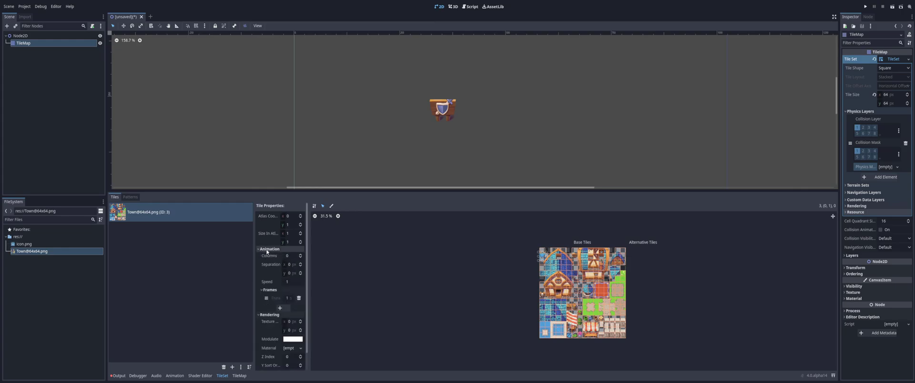
{"action": "left_click", "coordinate": [267, 249]}
{"action": "left_click", "coordinate": [268, 255]}
{"action": "left_click", "coordinate": [267, 261]}
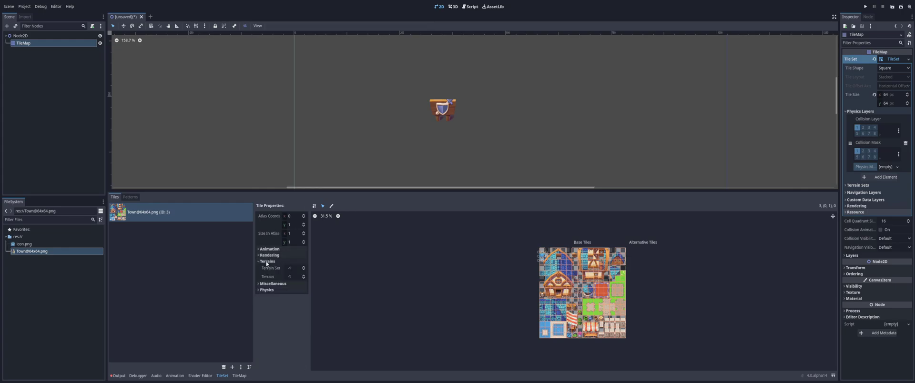
{"action": "left_click", "coordinate": [268, 262]}
{"action": "left_click", "coordinate": [268, 262]}
{"action": "left_click", "coordinate": [268, 261]}
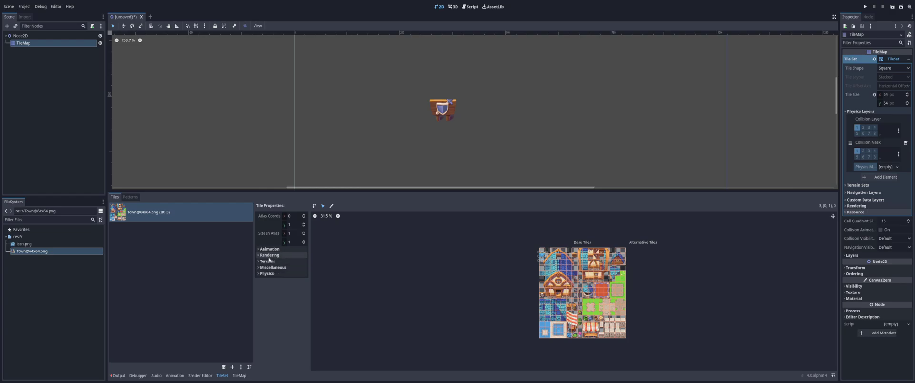
- Show the sign tile's default Rendering properties and briefly check the tile set's Navigation Layers
{"action": "left_click", "coordinate": [269, 255]}
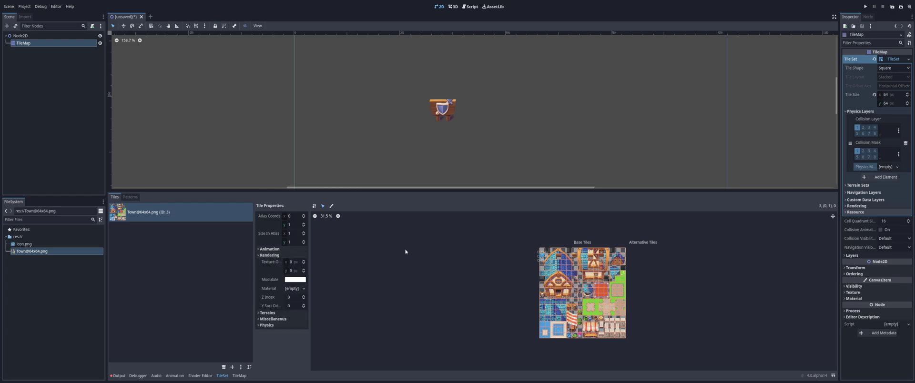
{"action": "left_click", "coordinate": [883, 192]}
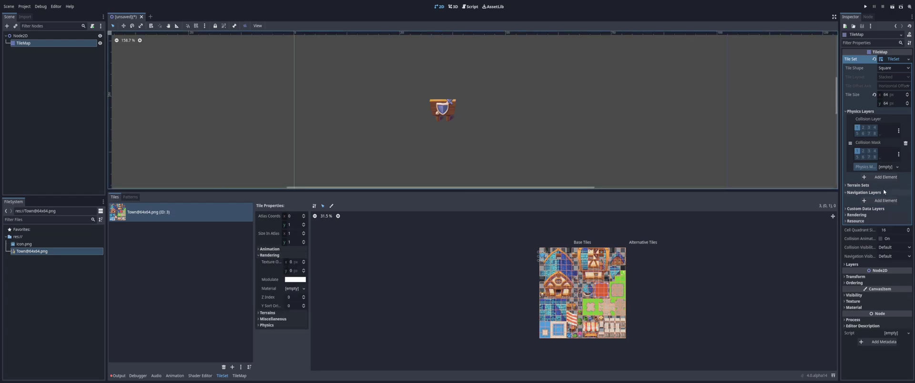
{"action": "left_click", "coordinate": [884, 192]}
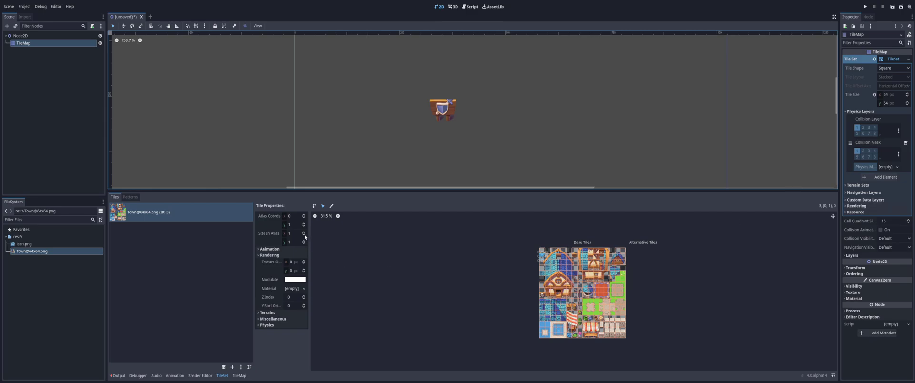